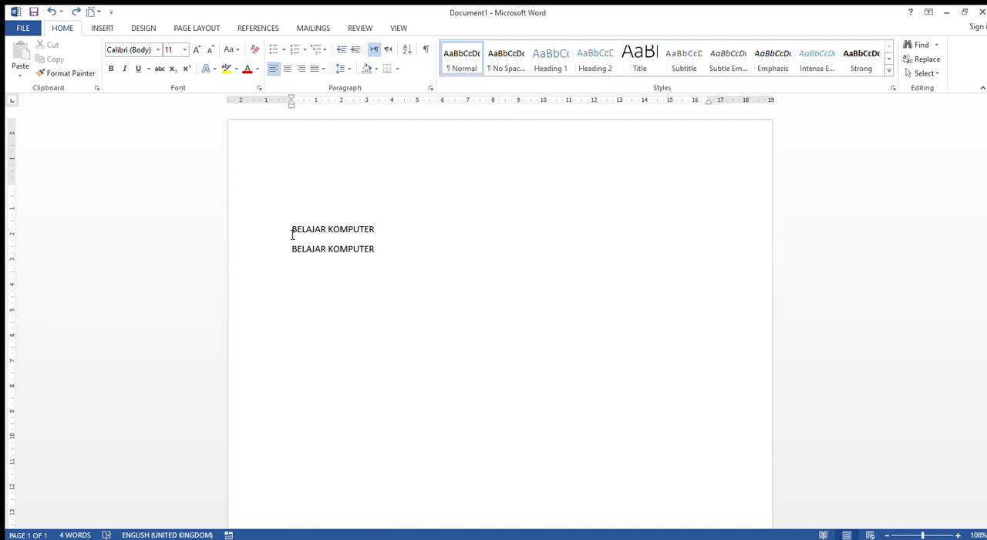
Delete the second "BELAJAR KOMPUTER" line from the document.
left_click_drag(292, 229, 399, 231)
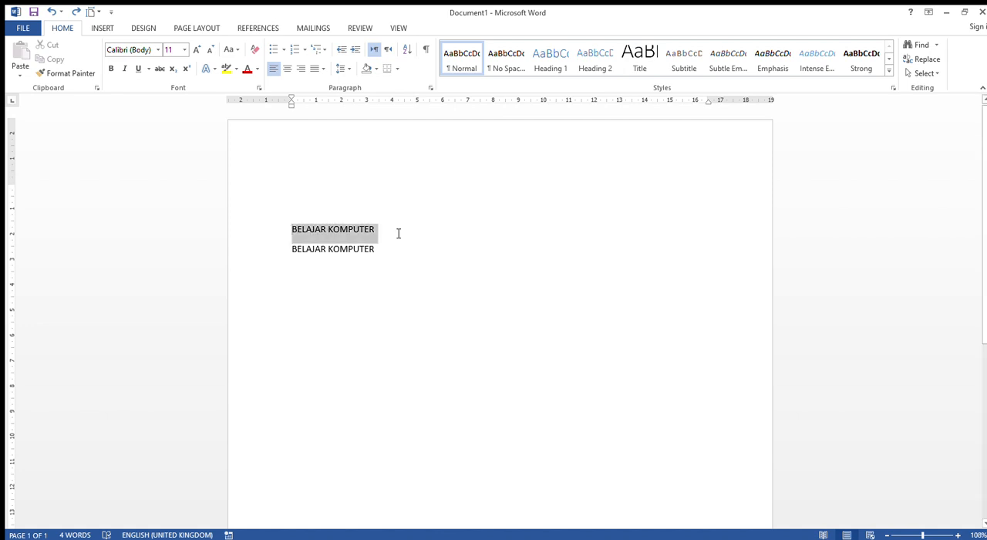
left_click(288, 253)
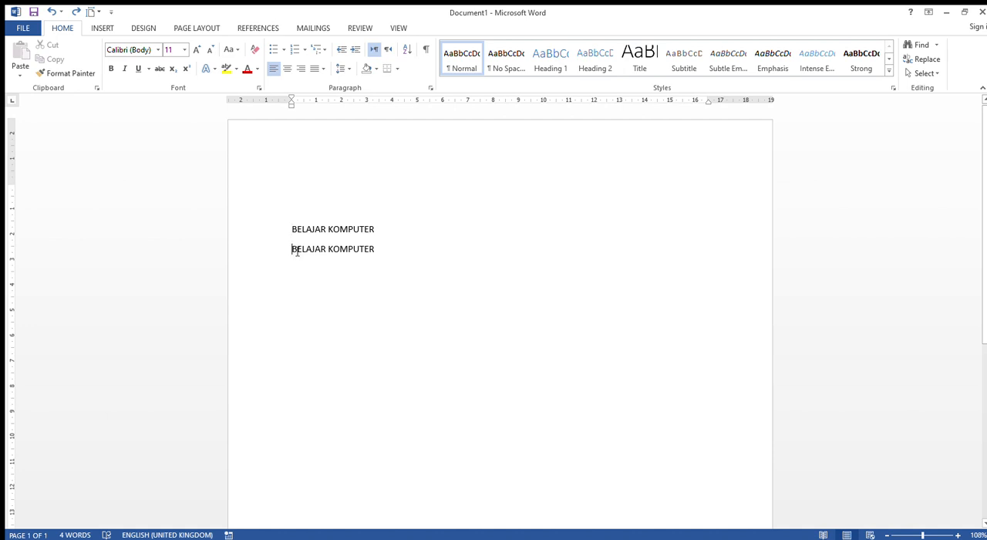
left_click_drag(293, 250, 409, 242)
key("Delete")
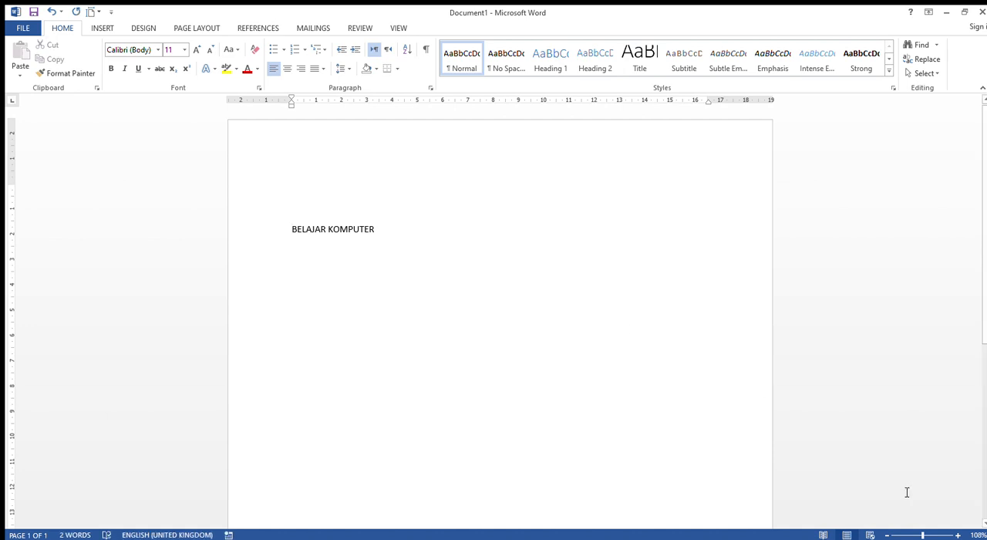
Cut the remaining "BELAJAR KOMPUTER" line and paste it a few lines further down, leaving blank lines above it.
left_click(926, 535)
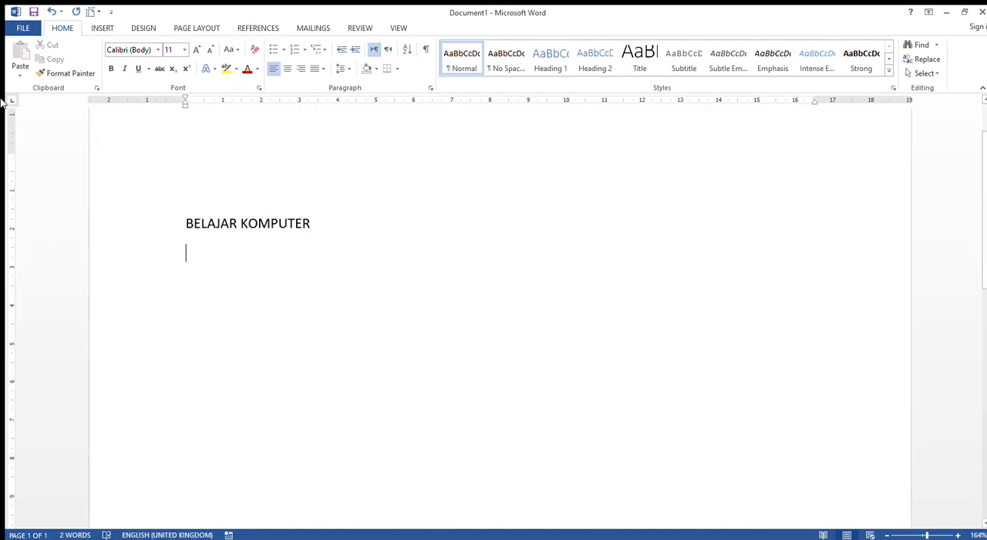
left_click(189, 227)
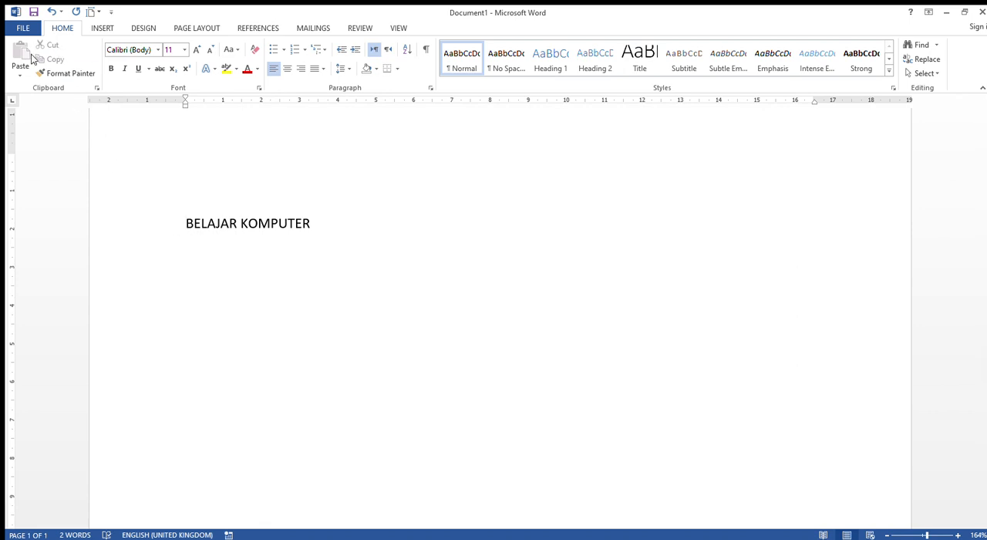
triple_click(185, 223)
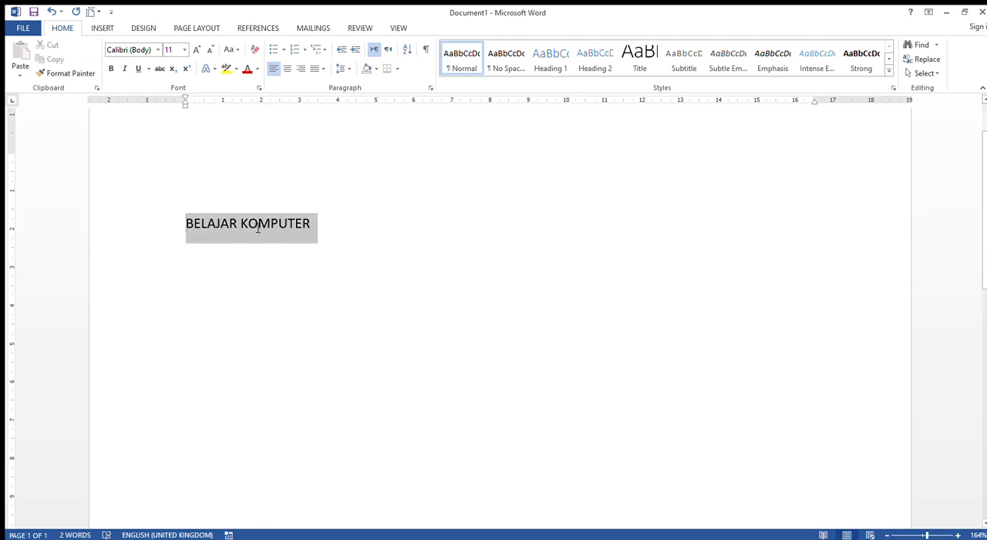
left_click(181, 224)
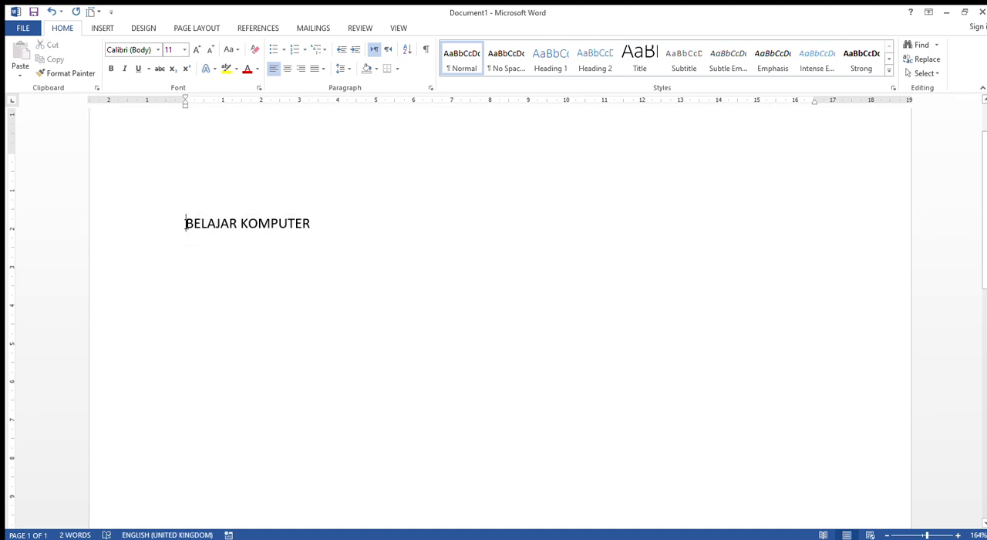
left_click_drag(186, 224, 288, 234)
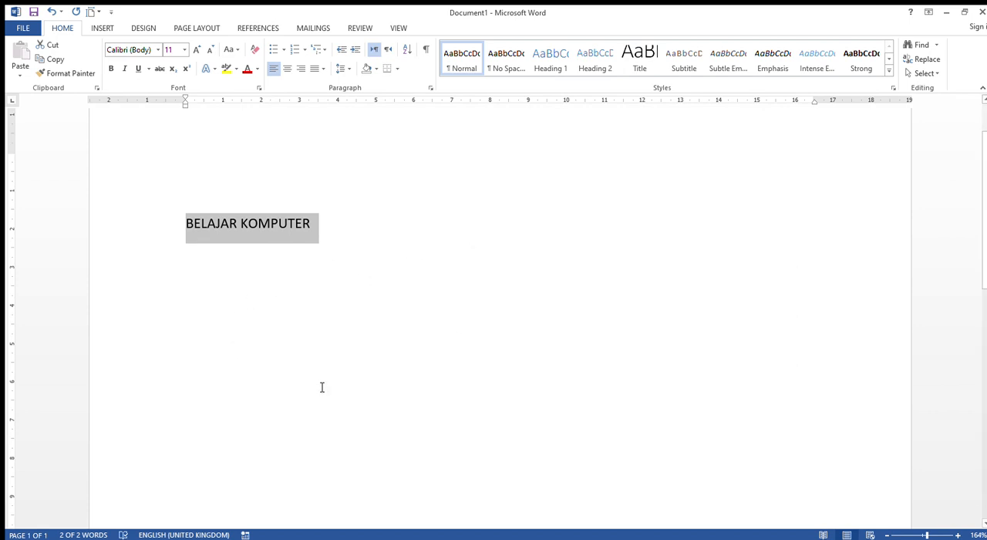
left_click(53, 46)
key("Return")
key("Return")
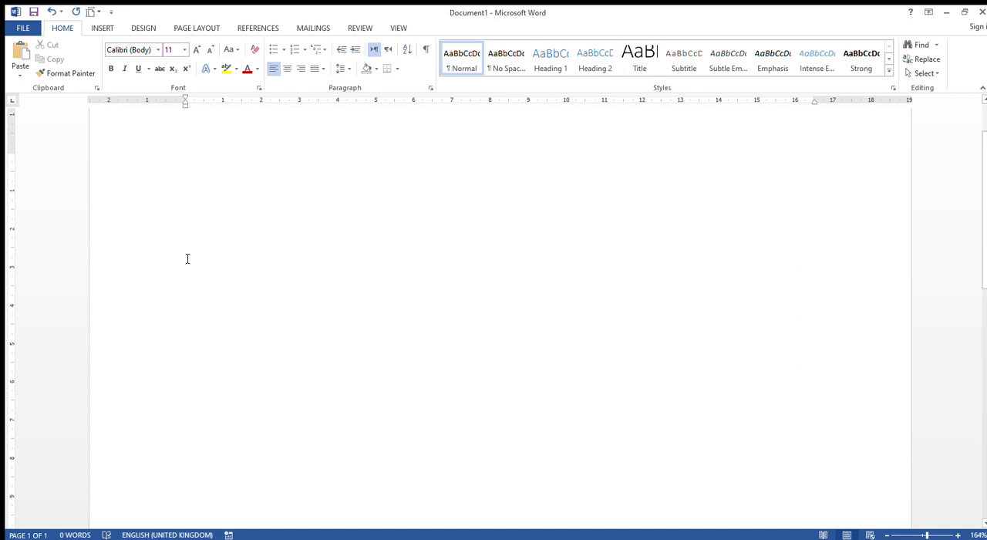
left_click(20, 61)
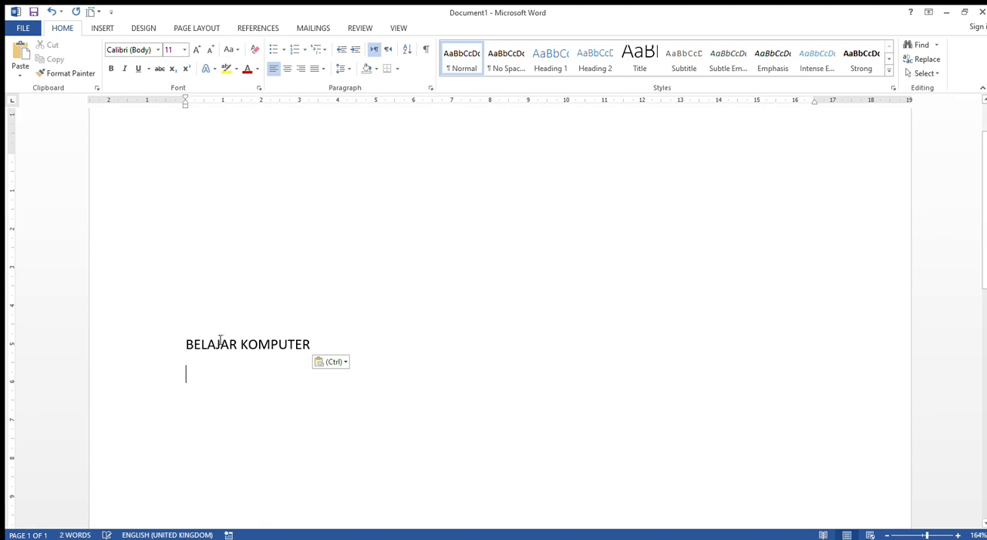
left_click(185, 345)
left_click(187, 203)
left_click(187, 354)
left_click(198, 207)
Copy the "BELAJAR KOMPUTER" line and paste a duplicate on a new line directly beneath it.
left_click_drag(186, 344, 318, 346)
scroll(216, 283, "down", 1)
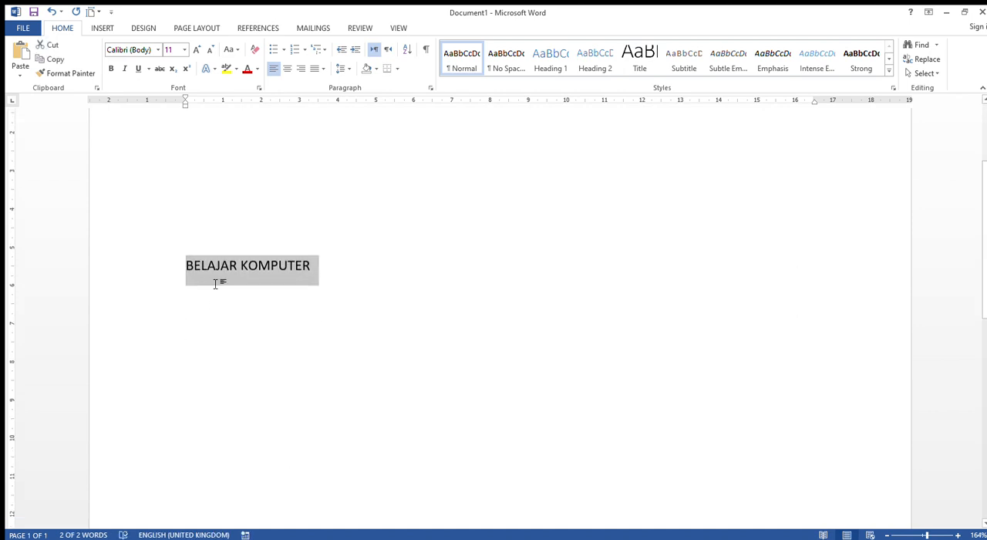
left_click(50, 64)
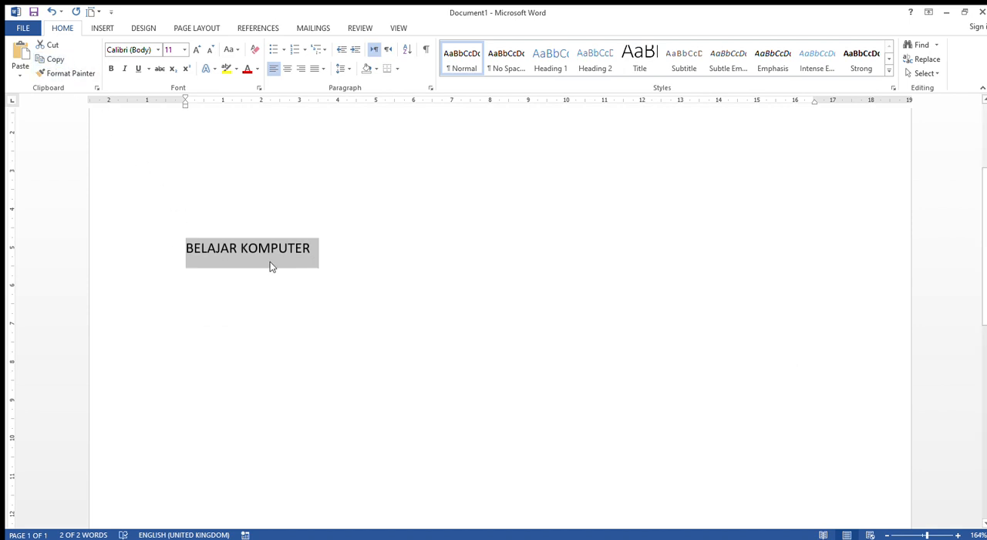
left_click(312, 250)
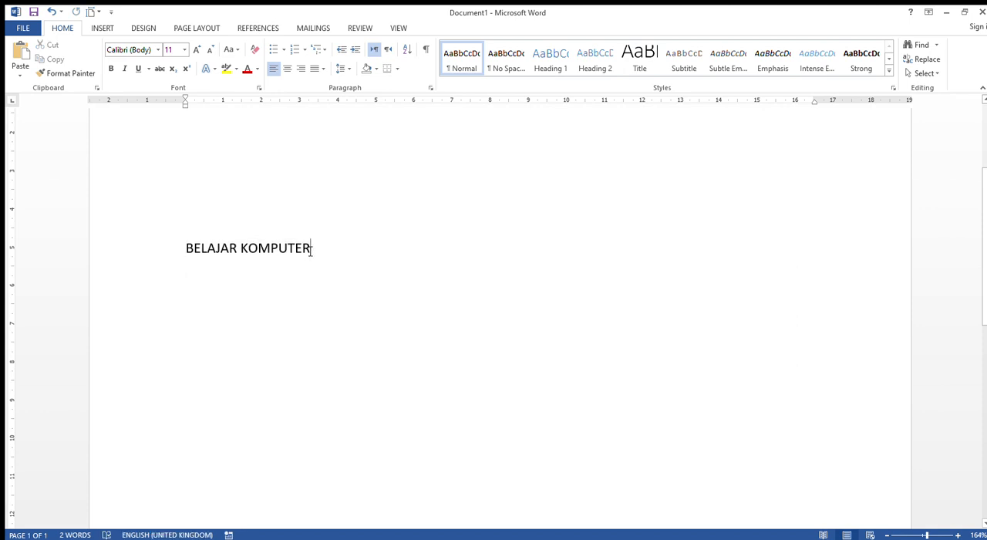
key("Return")
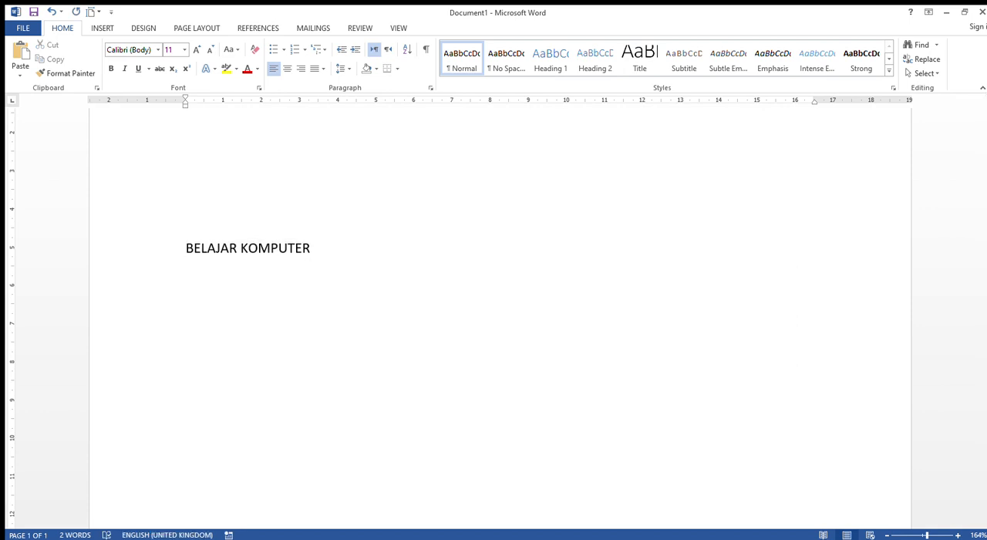
left_click(20, 55)
left_click(188, 280)
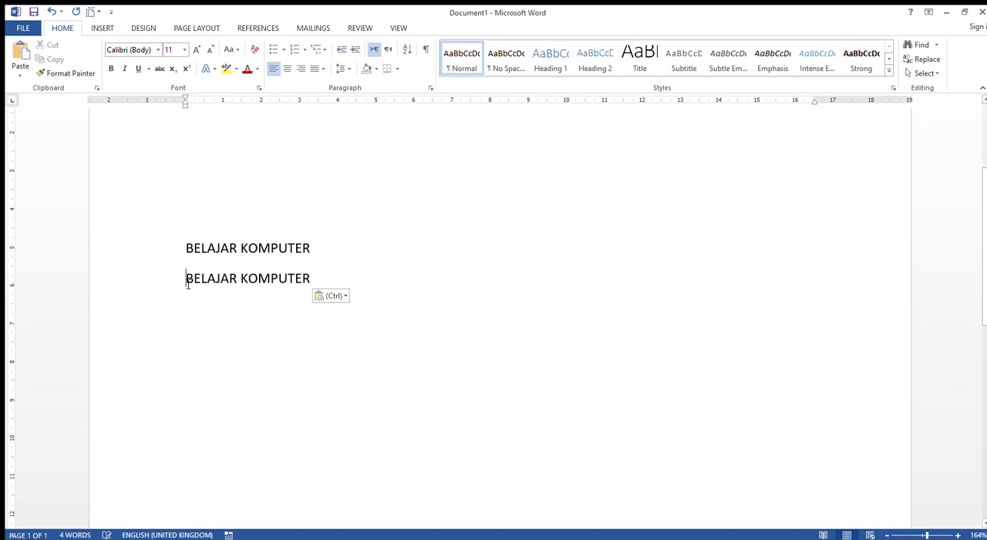
Apply automatic numbering in the 1. format to the first "BELAJAR KOMPUTER" line.
left_click(187, 248)
left_click_drag(187, 254, 289, 258)
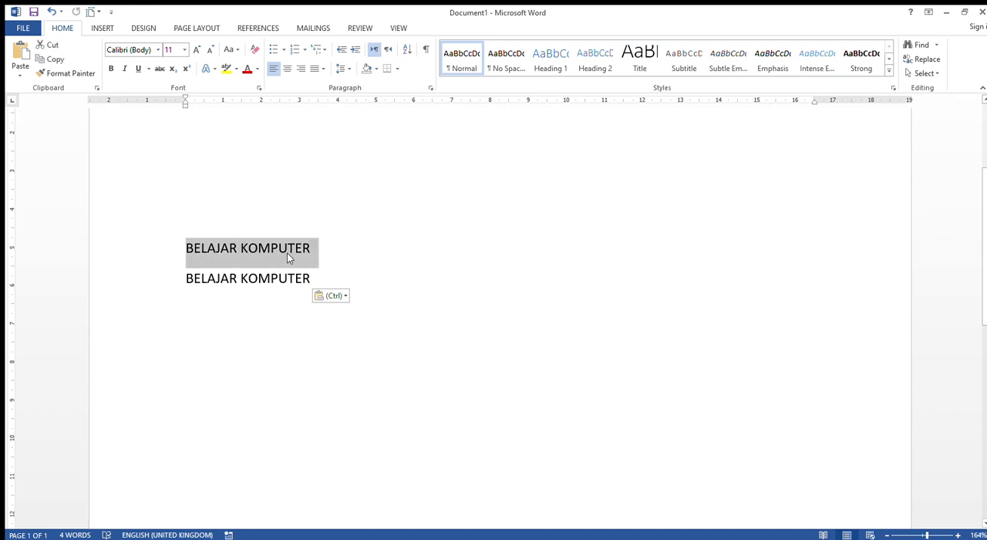
left_click(299, 50)
key("ctrl+z")
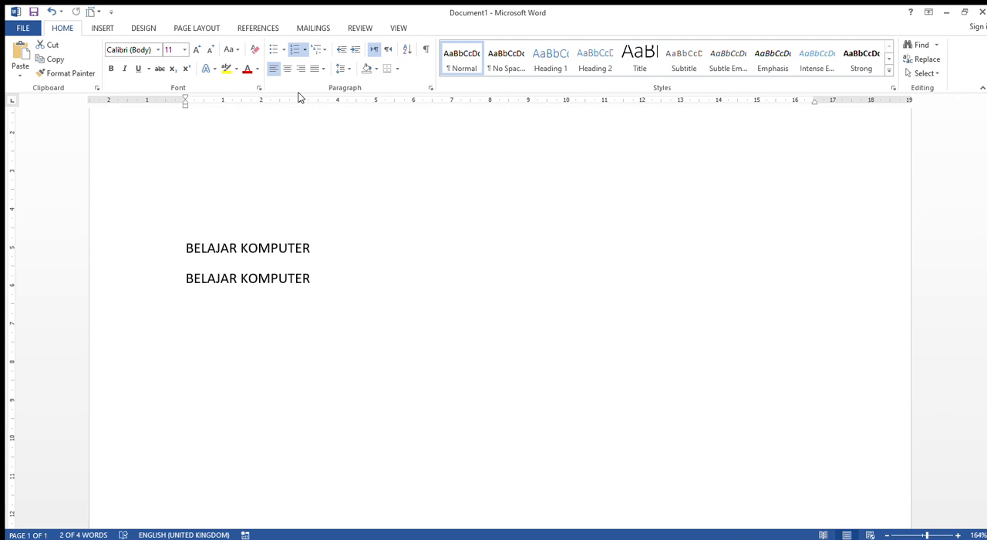
key("ctrl+y")
left_click(229, 247)
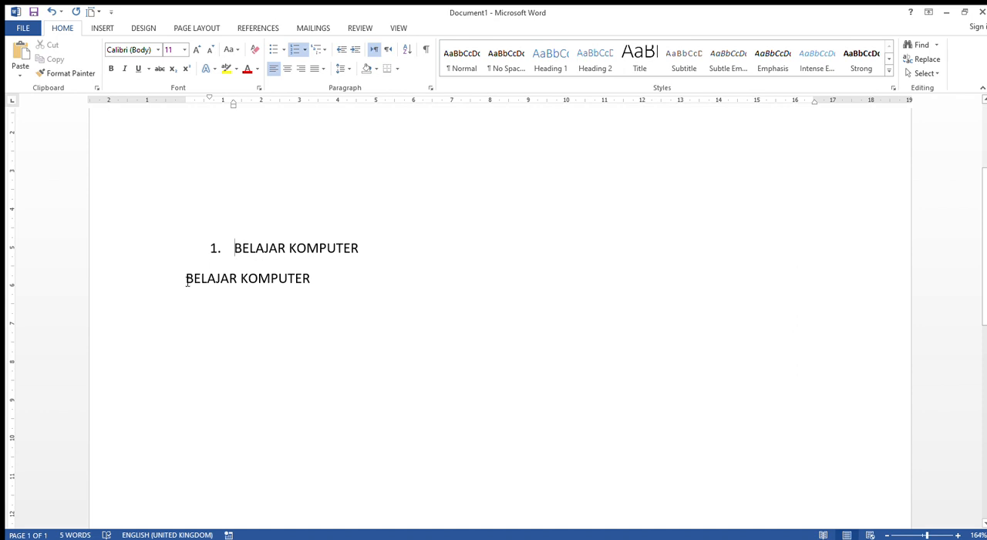
Try to apply copied formatting to the second "BELAJAR KOMPUTER" line with Format Painter.
left_click_drag(187, 283, 320, 282)
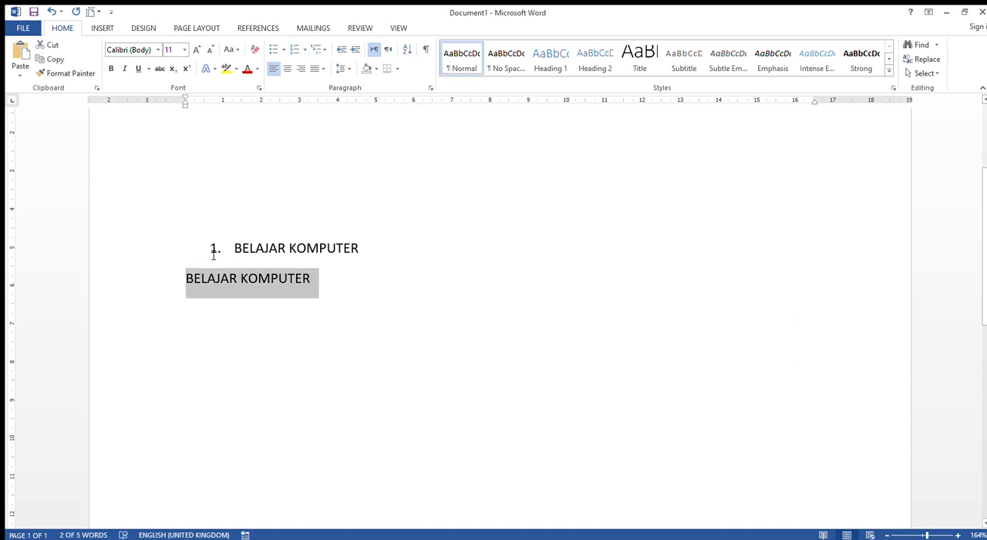
left_click(186, 280)
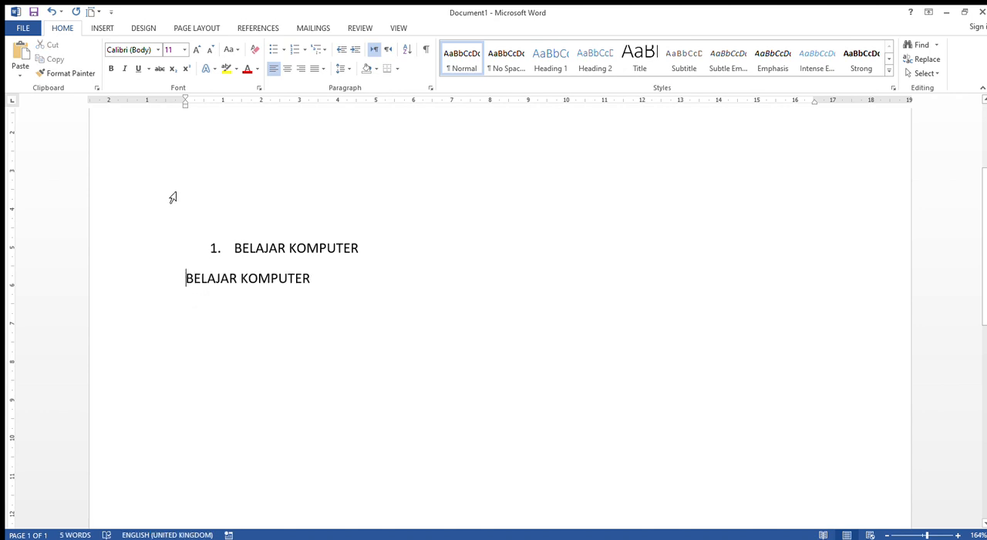
left_click(41, 77)
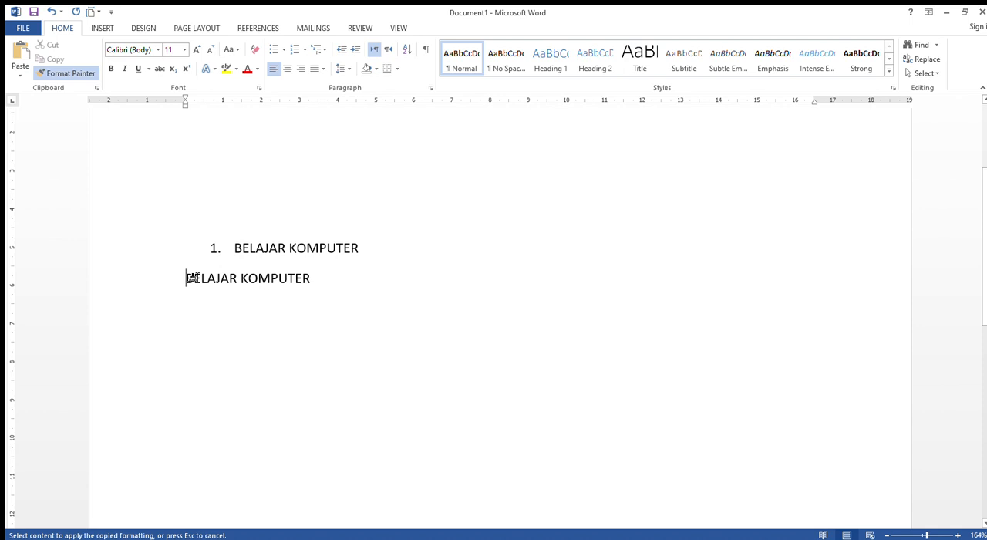
left_click_drag(198, 279, 285, 280)
left_click(295, 282)
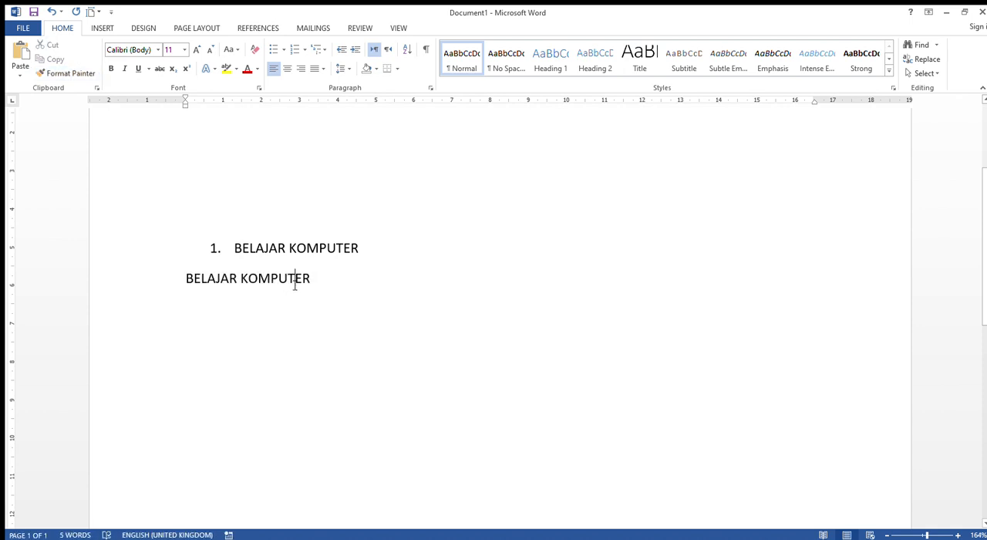
left_click_drag(320, 282, 186, 280)
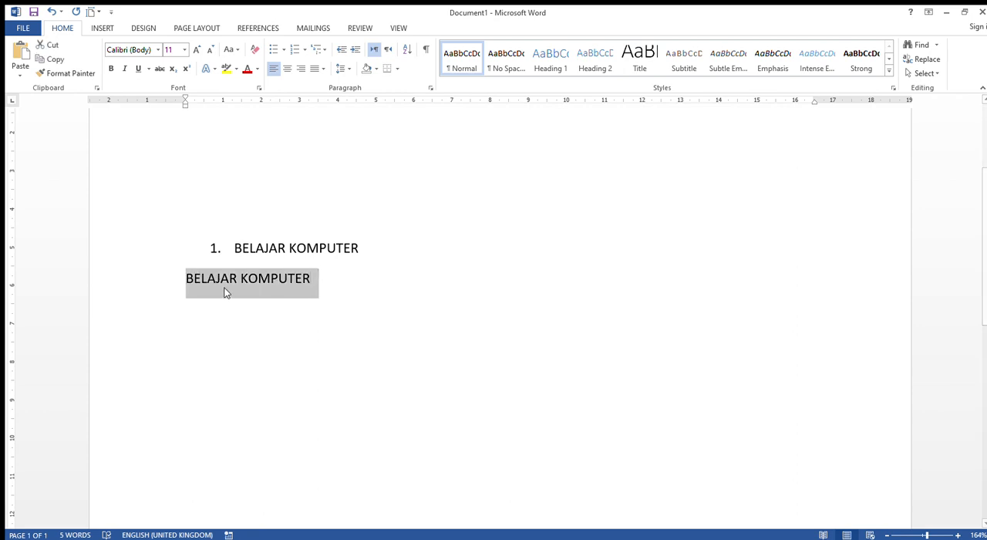
left_click(241, 275)
Remove the numbering and its indent from the first "BELAJAR KOMPUTER" line.
left_click(234, 249)
key("BackSpace")
key("BackSpace")
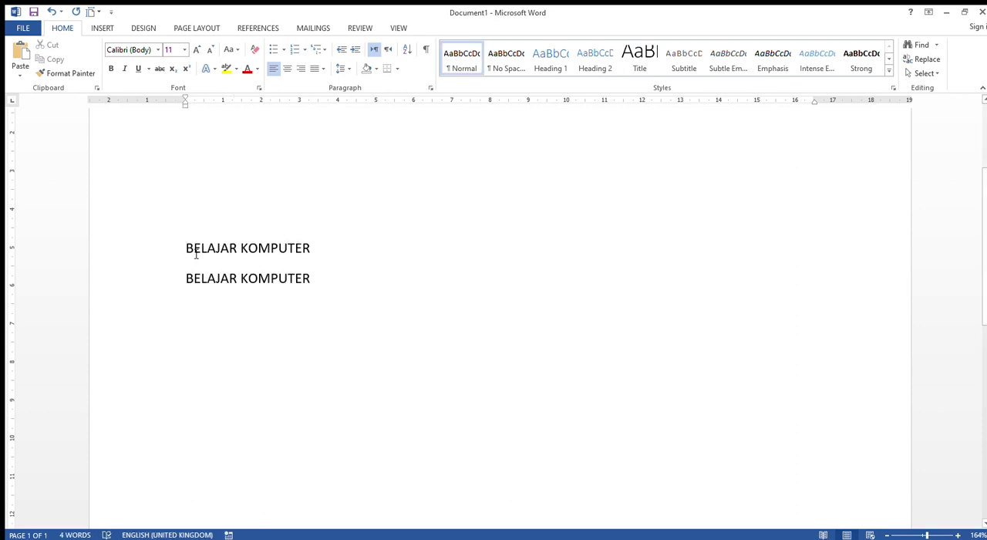
Number the first "BELAJAR KOMPUTER" line and copy its list formatting to the second line with Format Painter.
left_click_drag(186, 250, 318, 253)
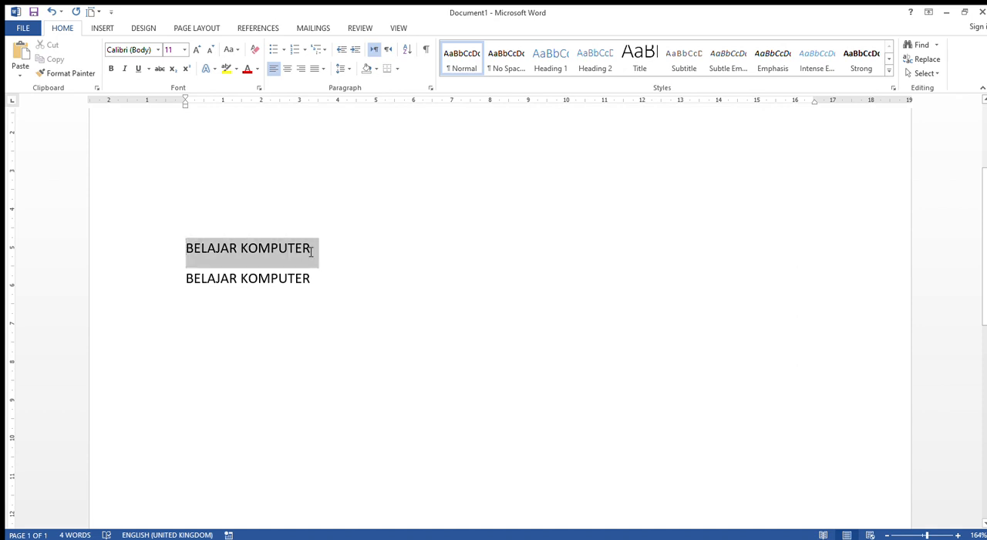
left_click(294, 51)
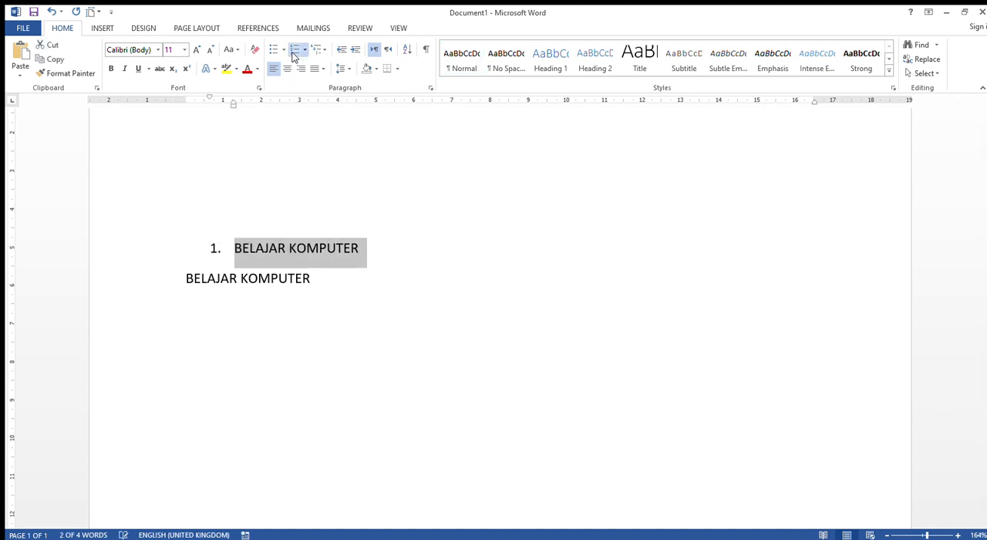
left_click(80, 72)
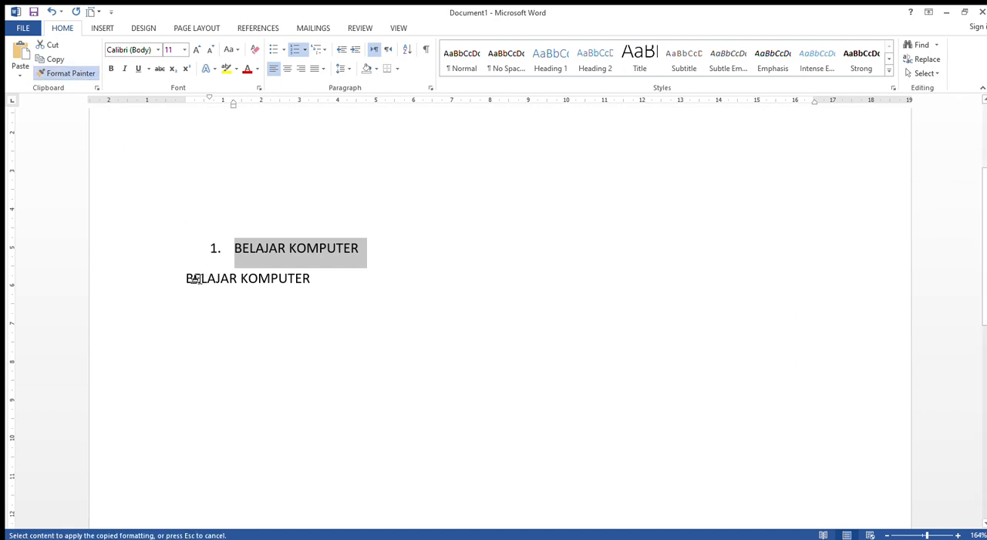
left_click(195, 280)
left_click_drag(195, 280, 280, 279)
left_click(242, 301)
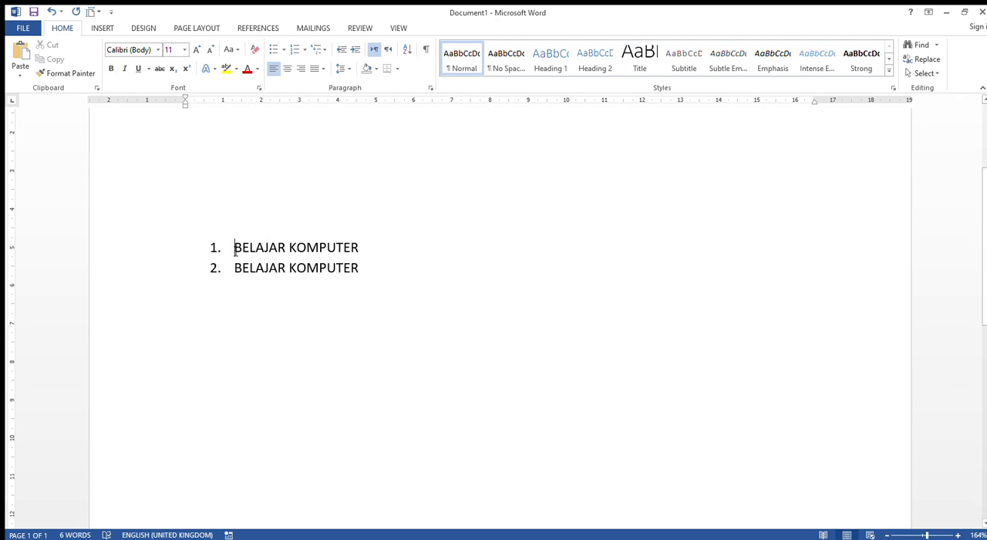
Make the first numbered item "BELAJAR KOMPUTER" bold.
left_click_drag(235, 252, 367, 248)
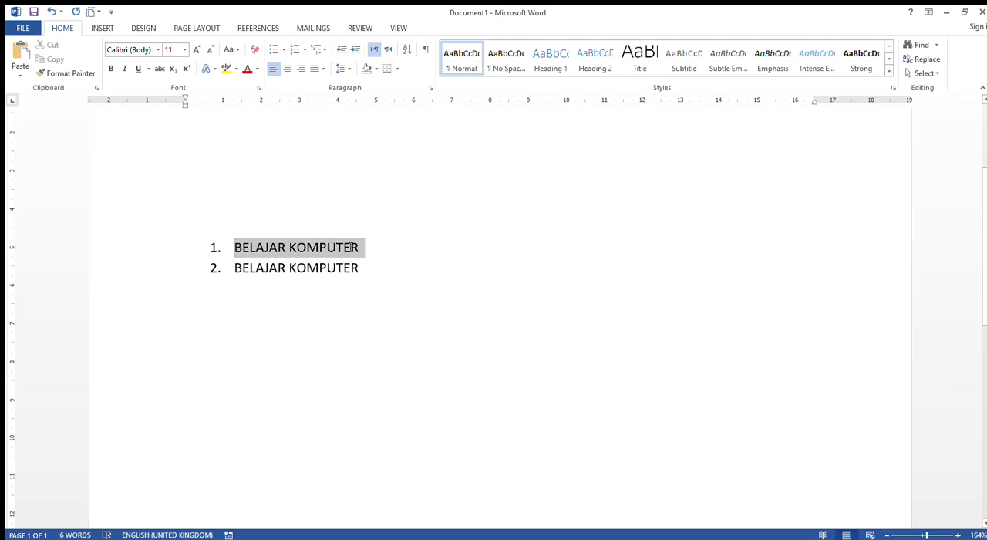
left_click(110, 69)
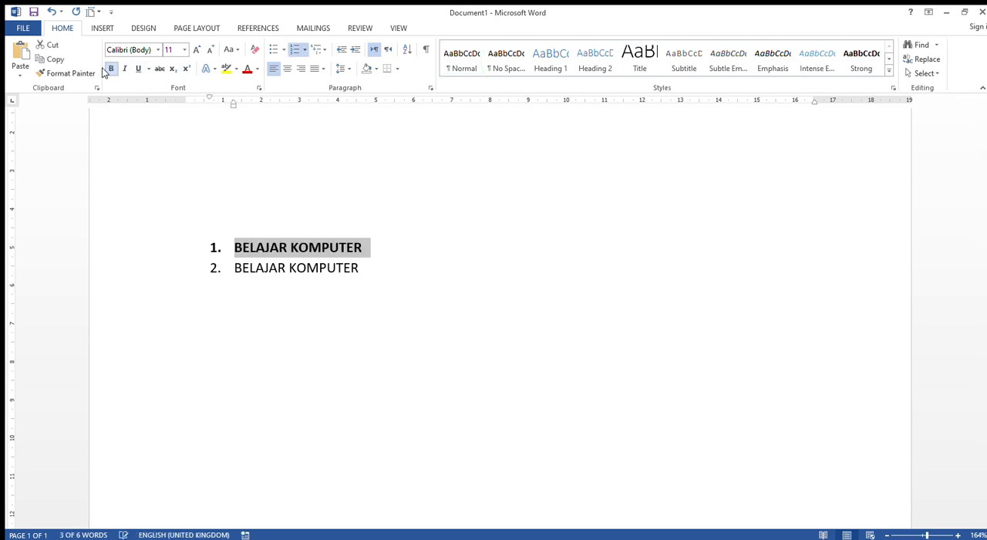
left_click(392, 278)
Apply italic to the first numbered item "BELAJAR KOMPUTER".
left_click_drag(234, 248, 353, 249)
left_click_drag(233, 248, 371, 247)
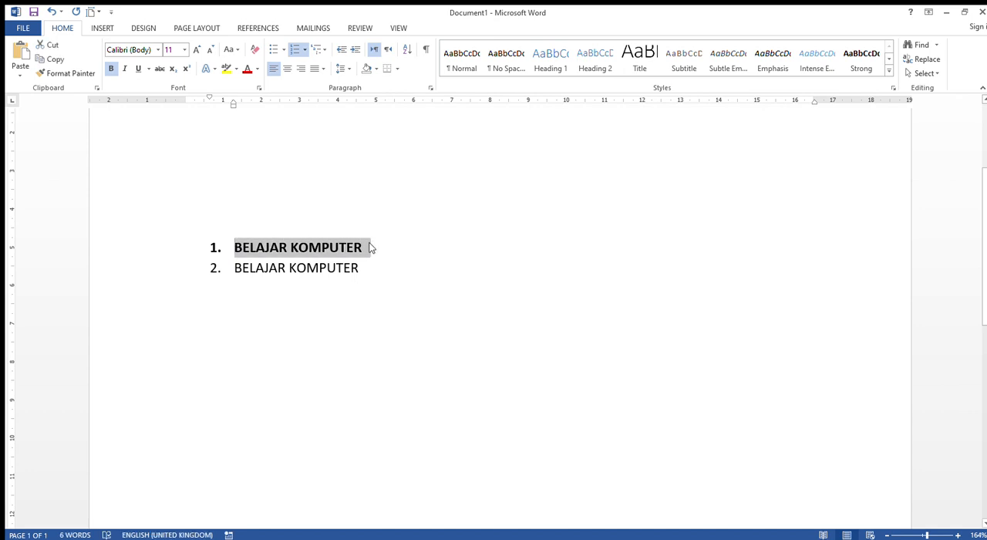
left_click(121, 67)
left_click(368, 260)
left_click(376, 247)
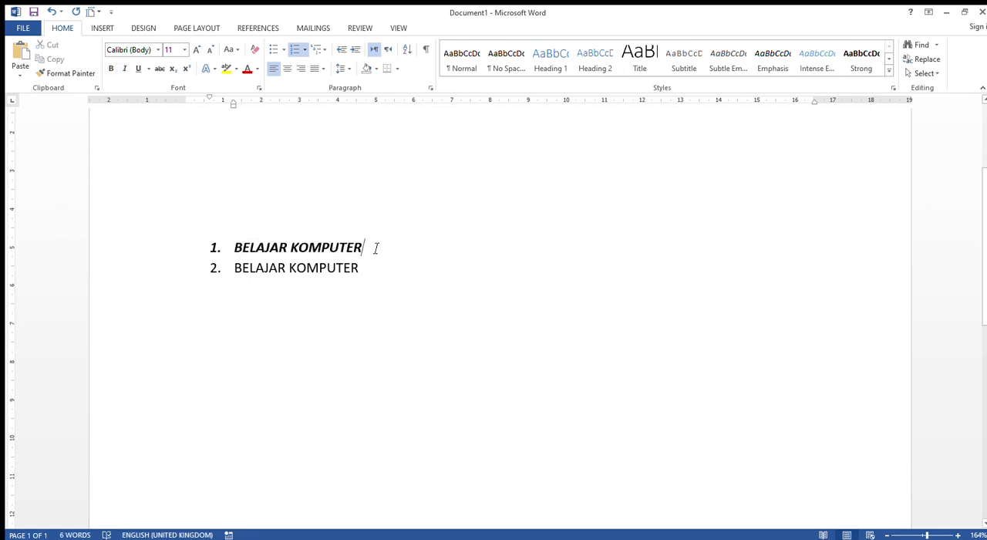
Underline the whole text of the first numbered item "BELAJAR KOMPUTER".
left_click_drag(375, 248, 234, 248)
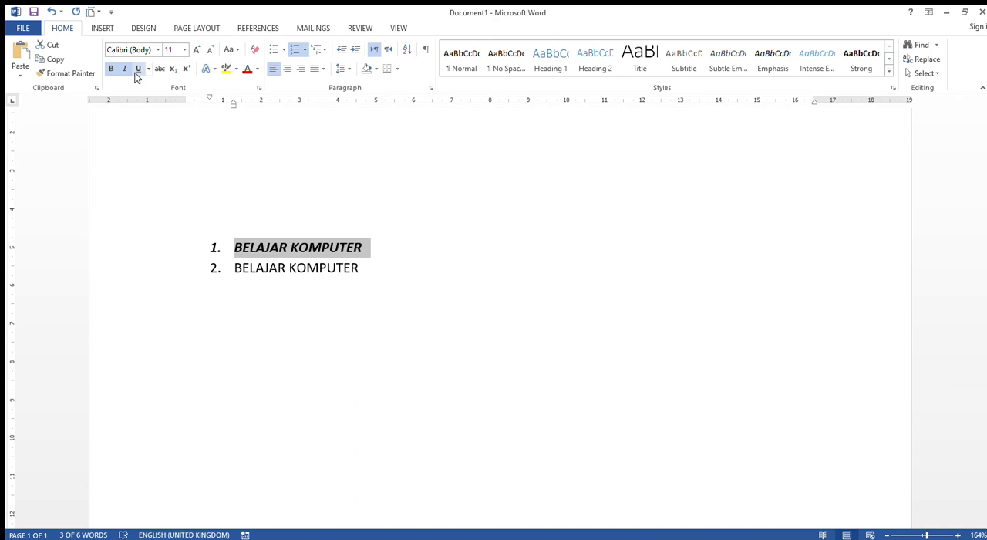
left_click(239, 247)
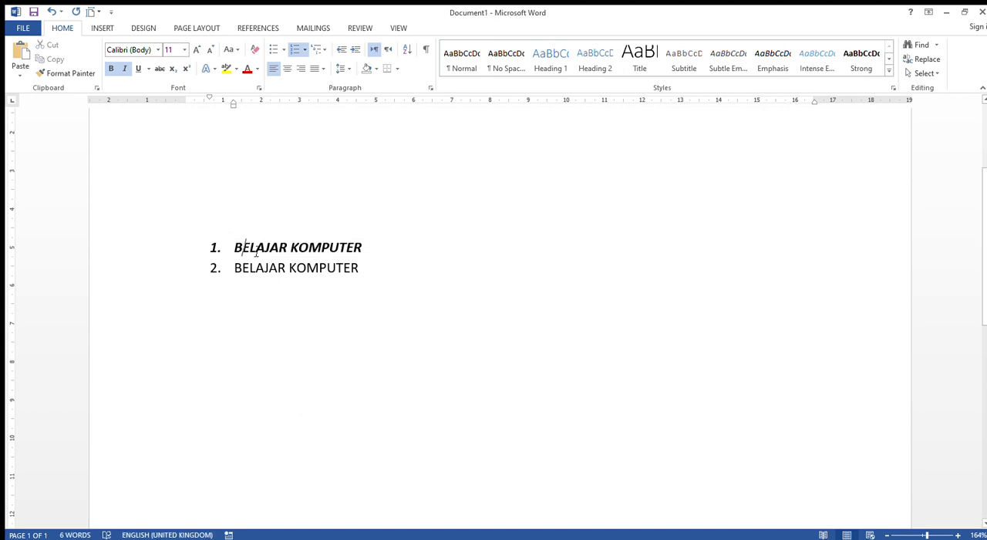
key("Left")
left_click_drag(241, 249, 371, 249)
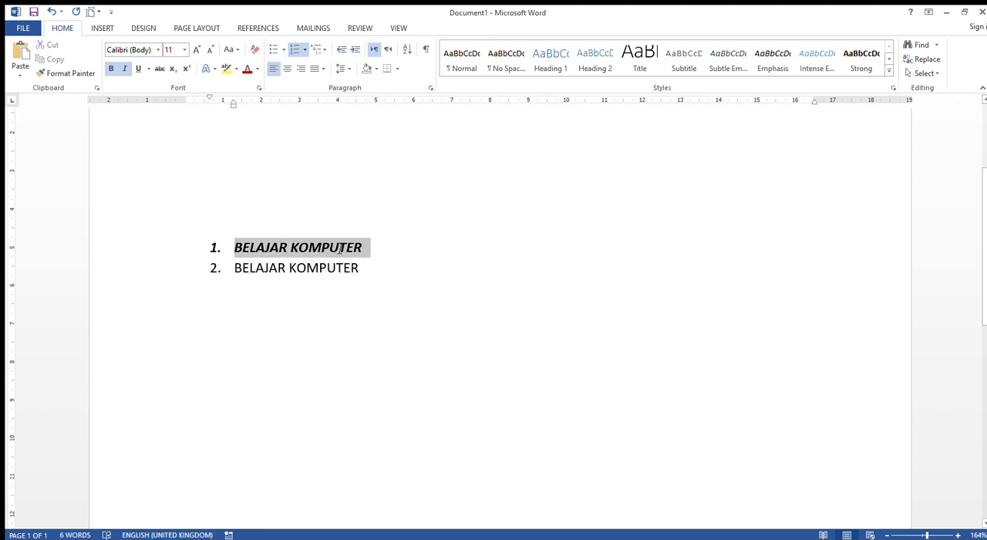
left_click(134, 68)
left_click(382, 248)
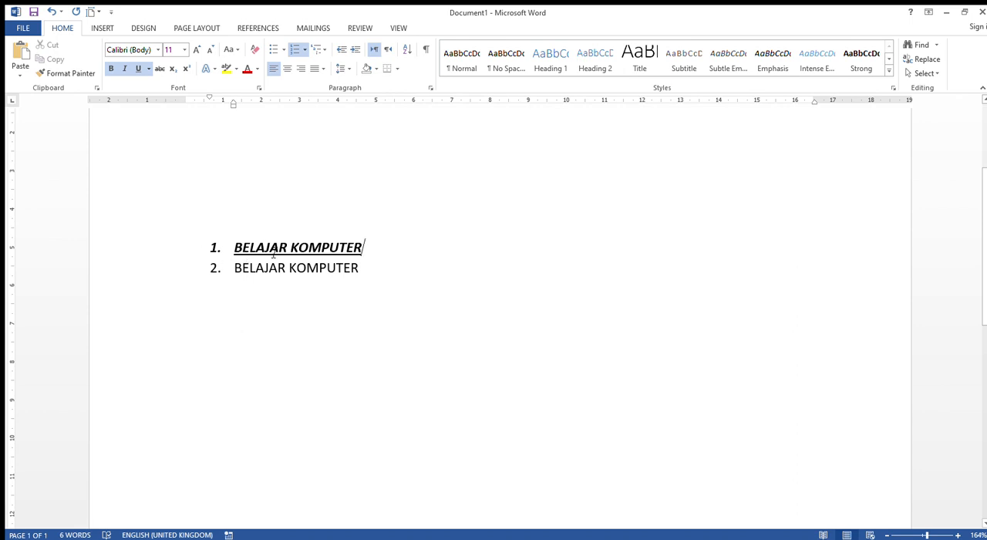
Change the font of the first numbered item "BELAJAR KOMPUTER" to Times New Roman.
left_click_drag(239, 253, 367, 248)
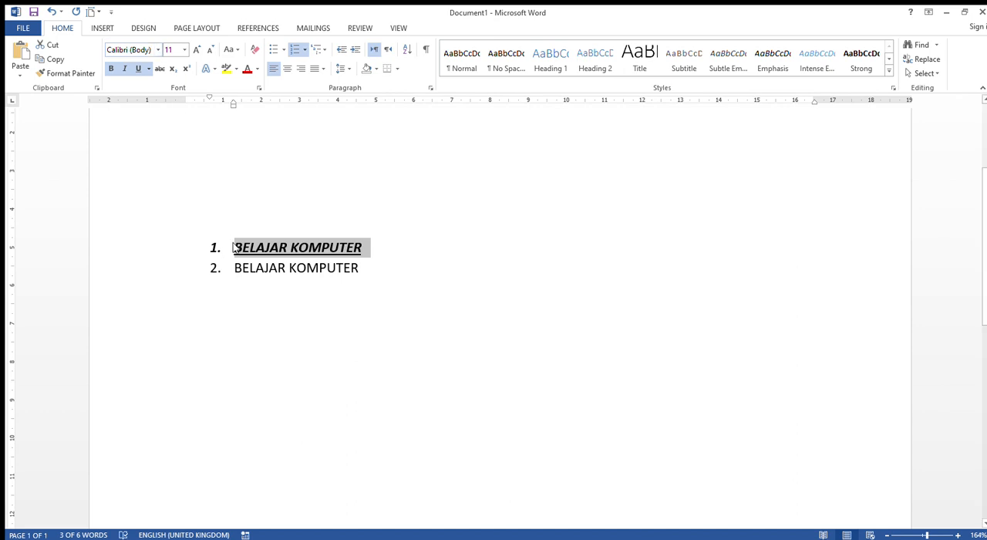
left_click_drag(236, 247, 356, 253)
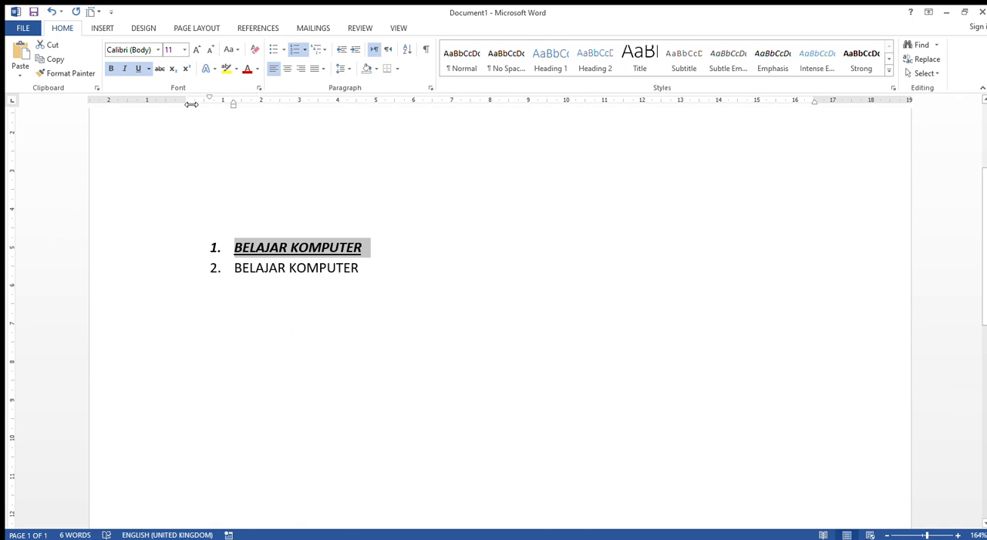
left_click(155, 50)
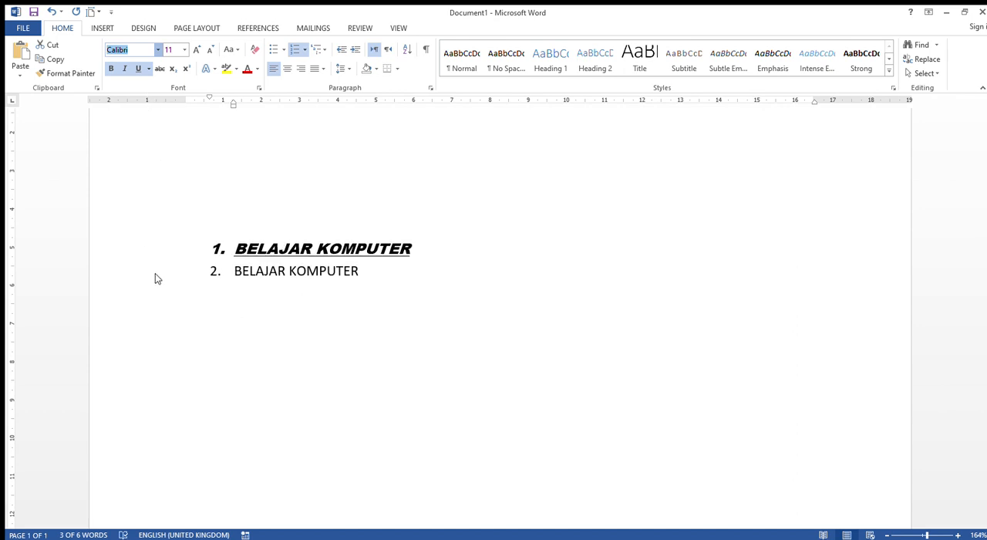
left_click(149, 114)
left_click(378, 251)
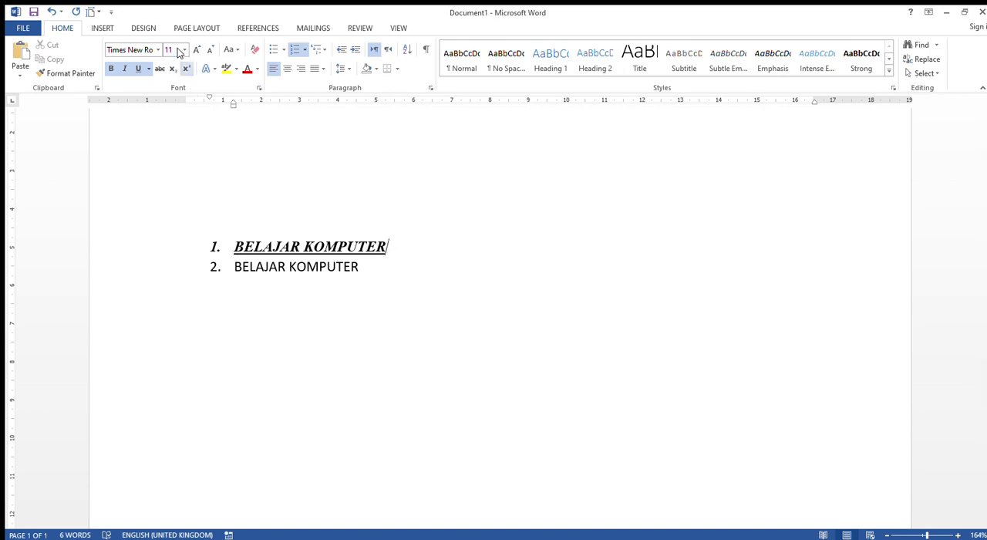
Choose a clearly larger font size for the whole text of the first numbered item "BELAJAR KOMPUTER".
left_click_drag(236, 247, 359, 247)
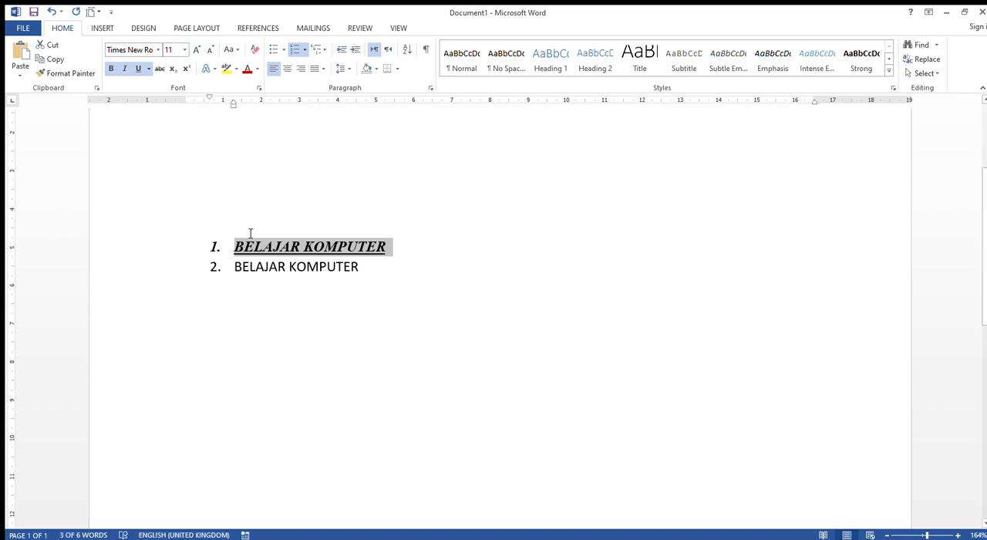
left_click(182, 50)
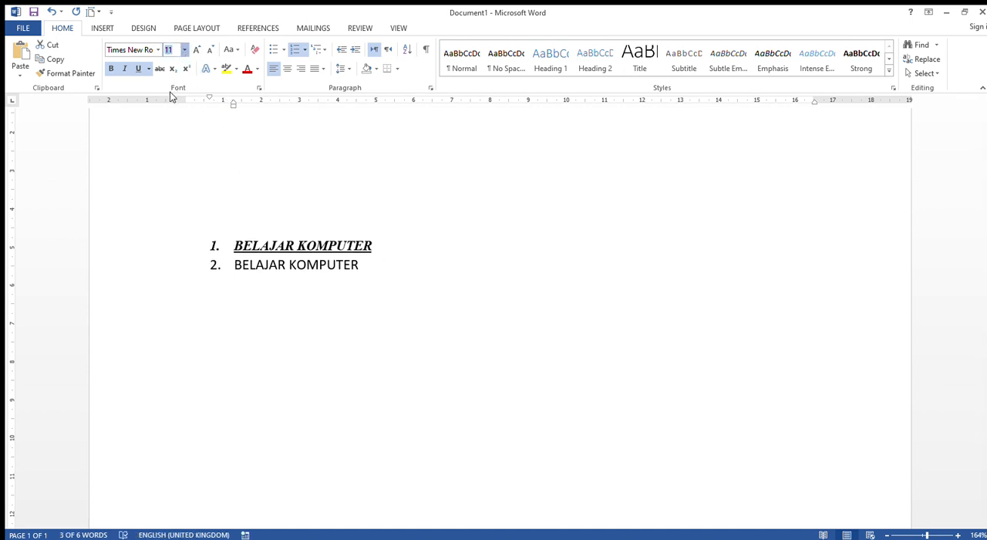
left_click(170, 155)
left_click(372, 286)
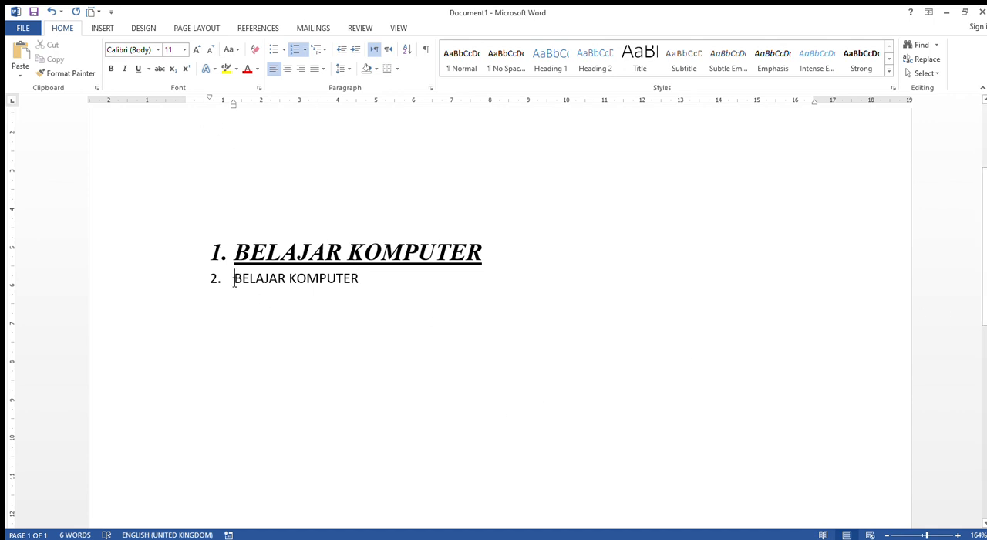
Apply strikethrough to the whole second numbered item "BELAJAR KOMPUTER", including its list number.
left_click_drag(233, 281, 347, 293)
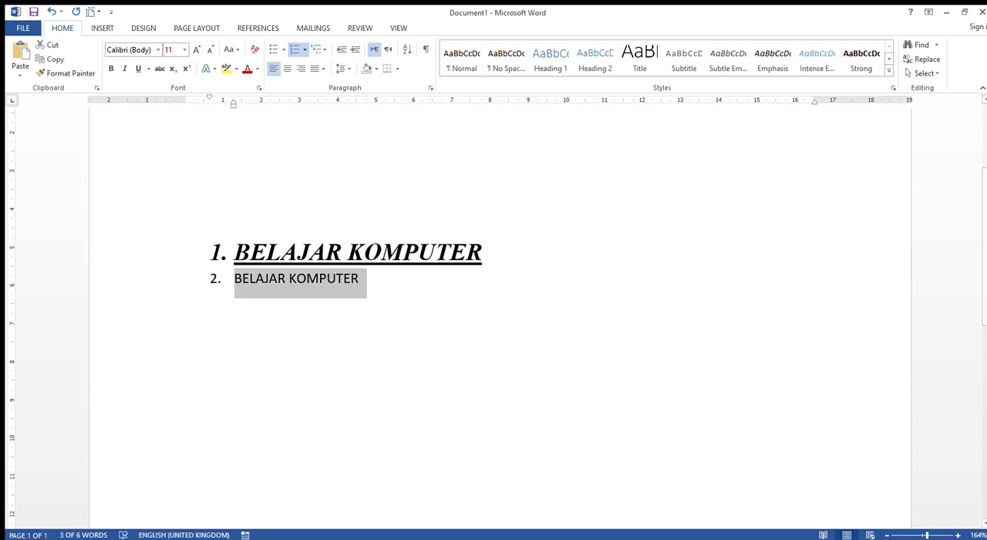
left_click(159, 69)
left_click(285, 308)
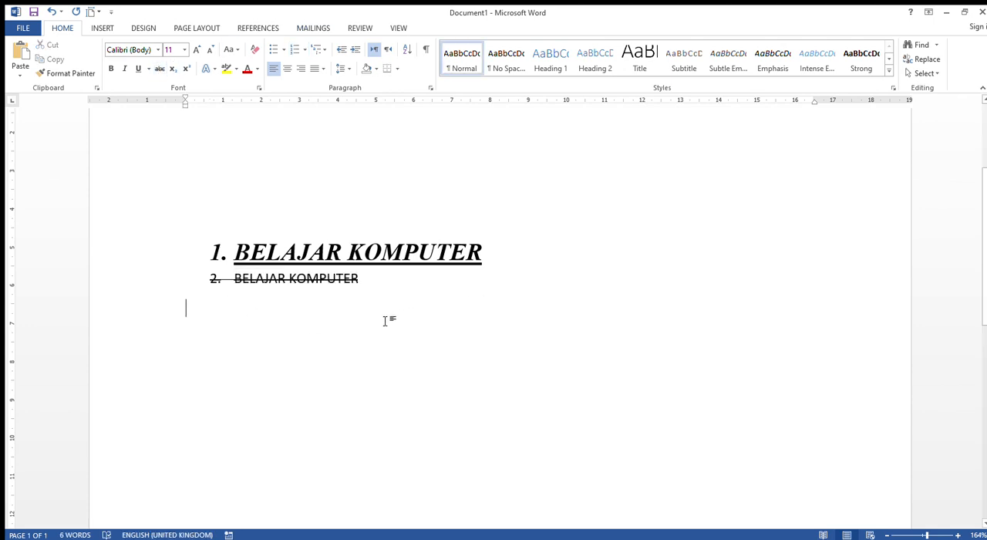
left_click(366, 285)
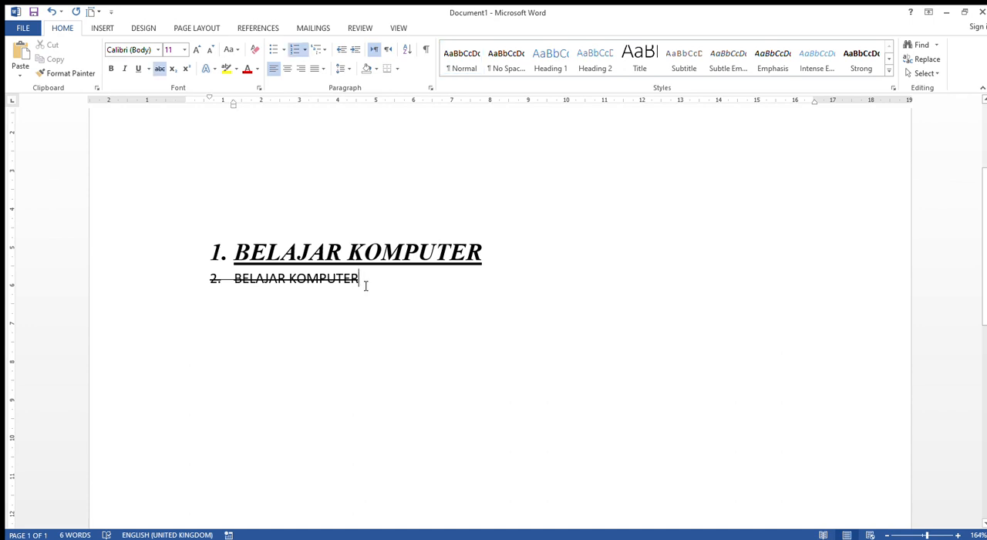